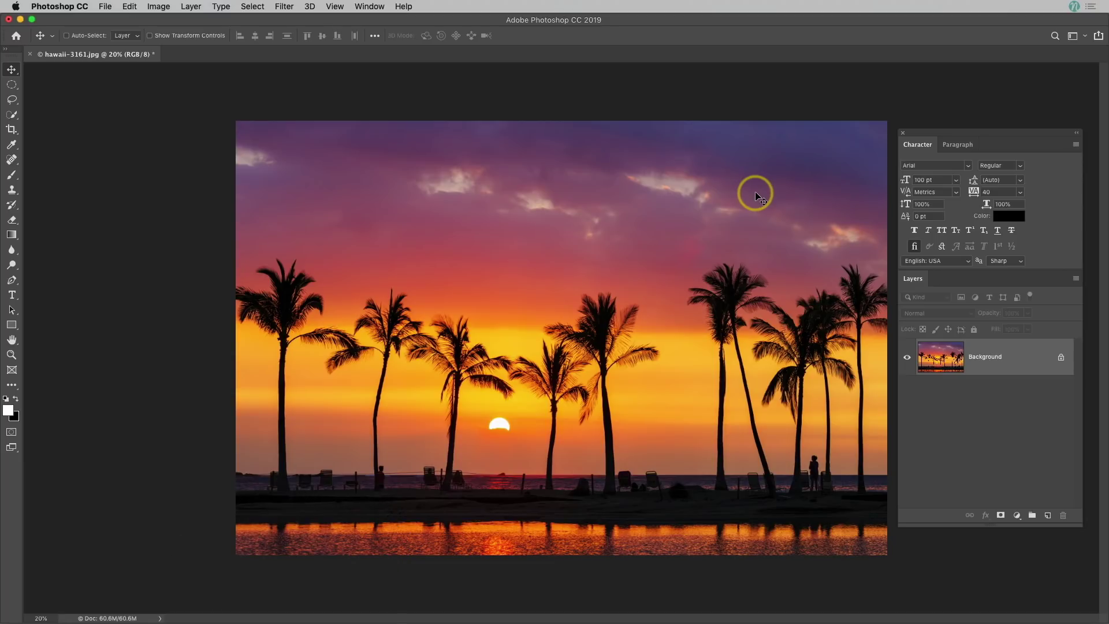
Step: Type 'Hawaii' as a new black text layer in the sky
key(t)
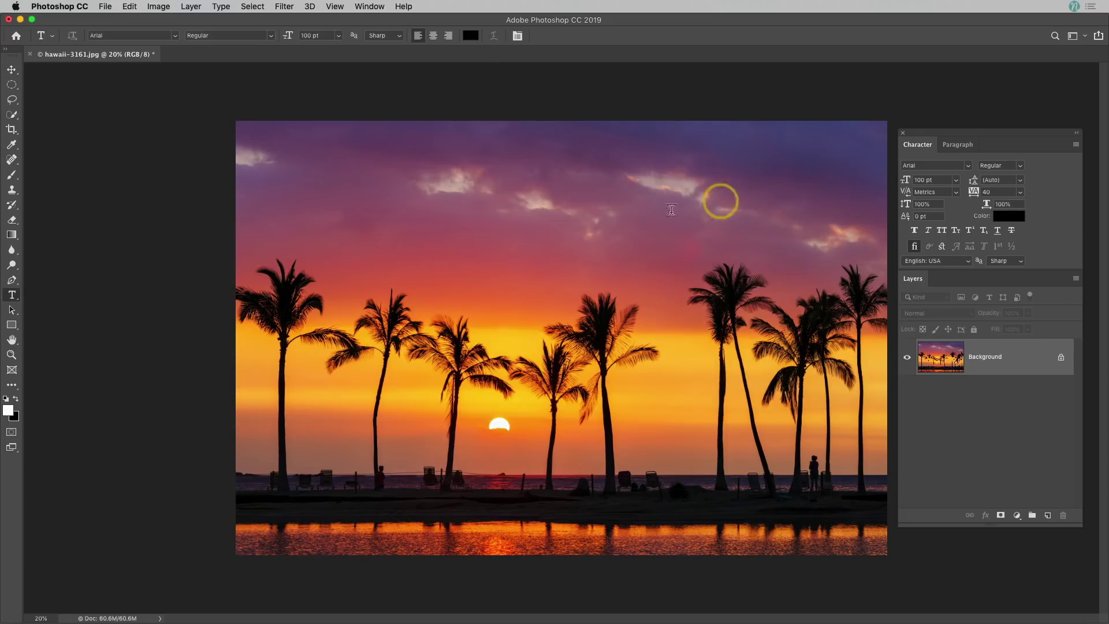
click(488, 259)
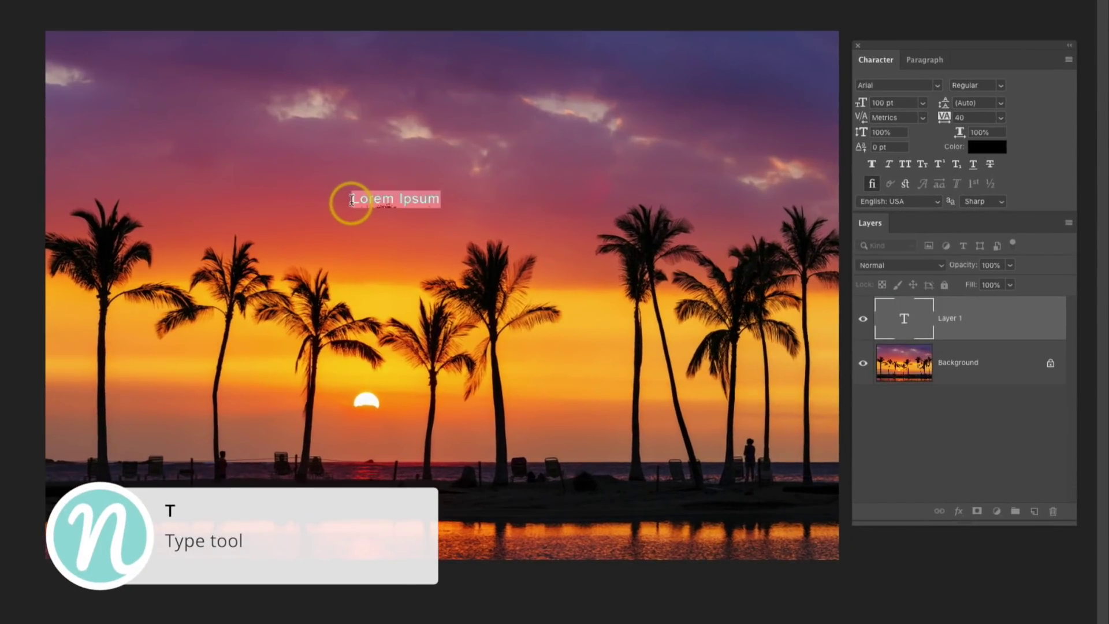
text(Hawaii)
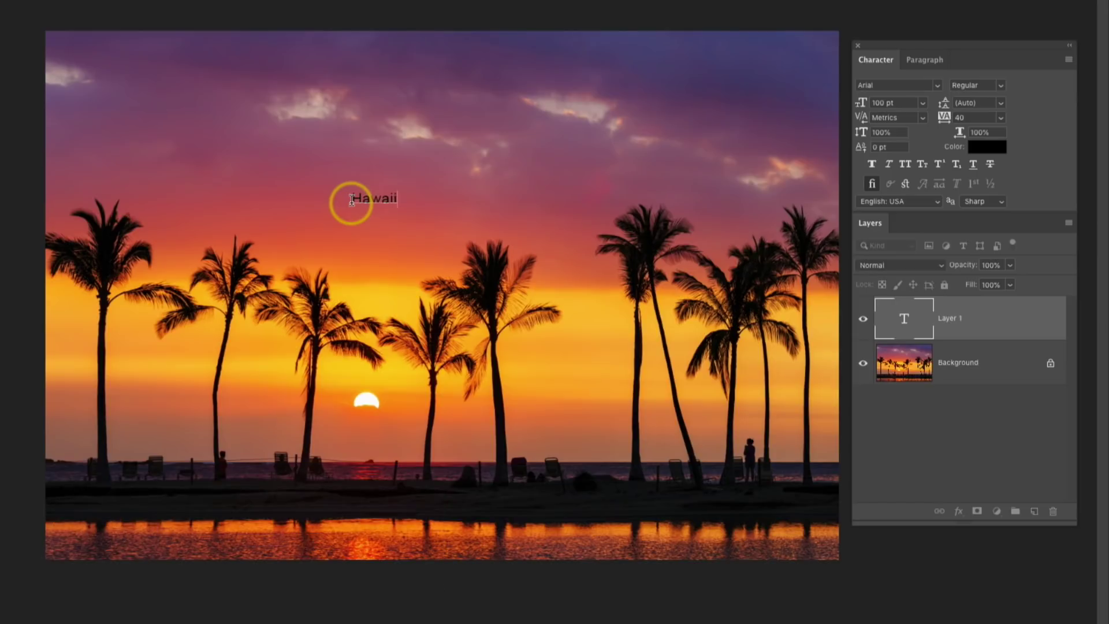
key(ctrl+Return)
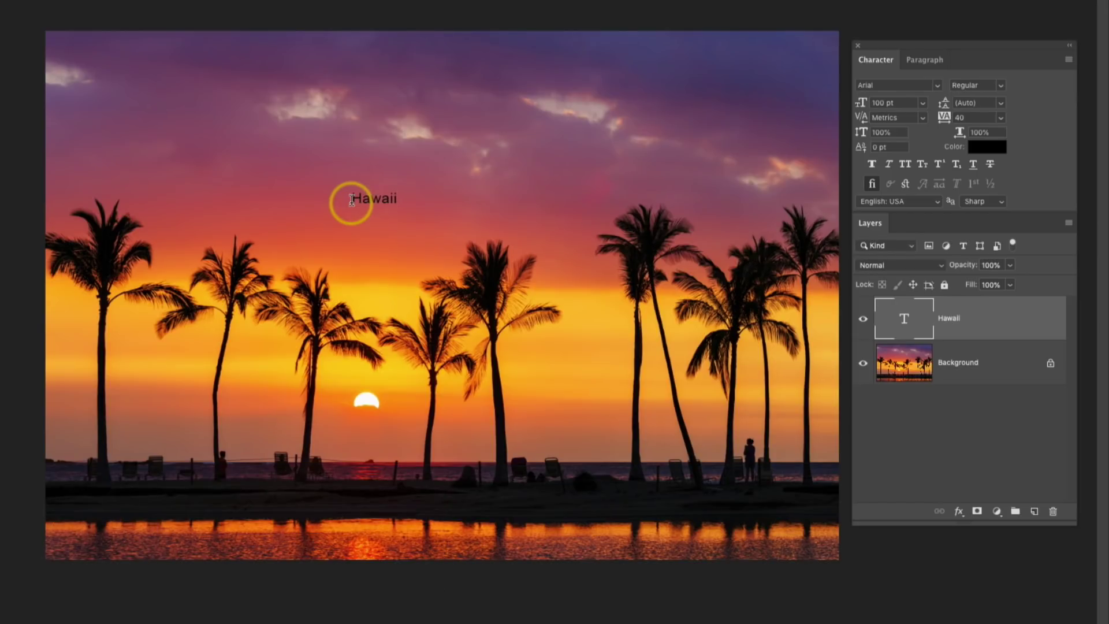
Step: Scale the Hawaii text up to 645.32 pt and move it above the palms
key(ctrl+t)
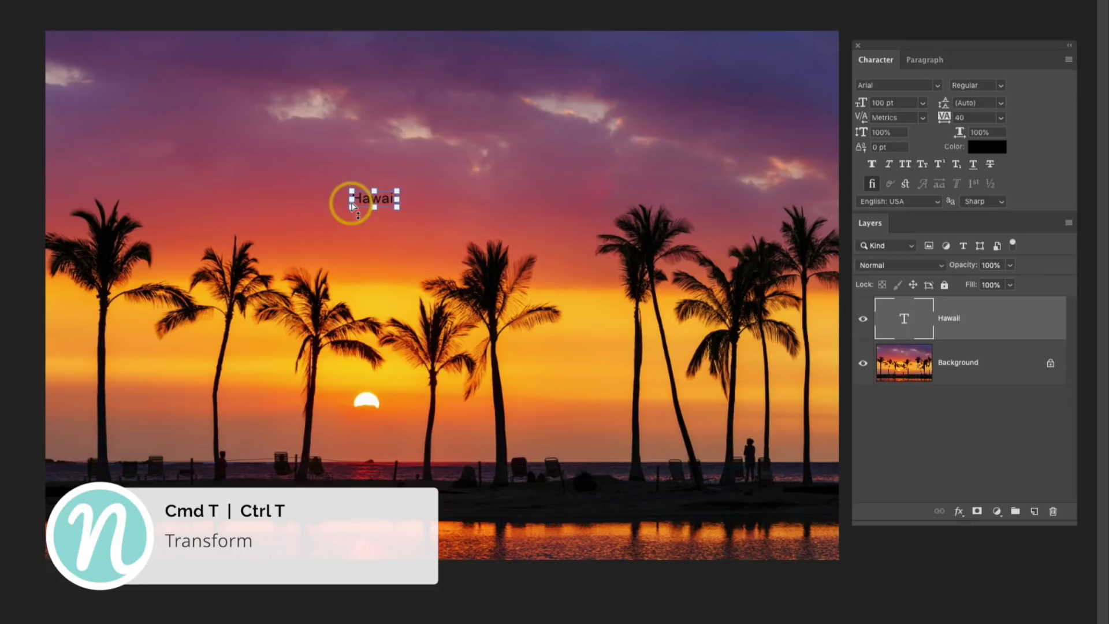
drag(397, 207, 665, 311)
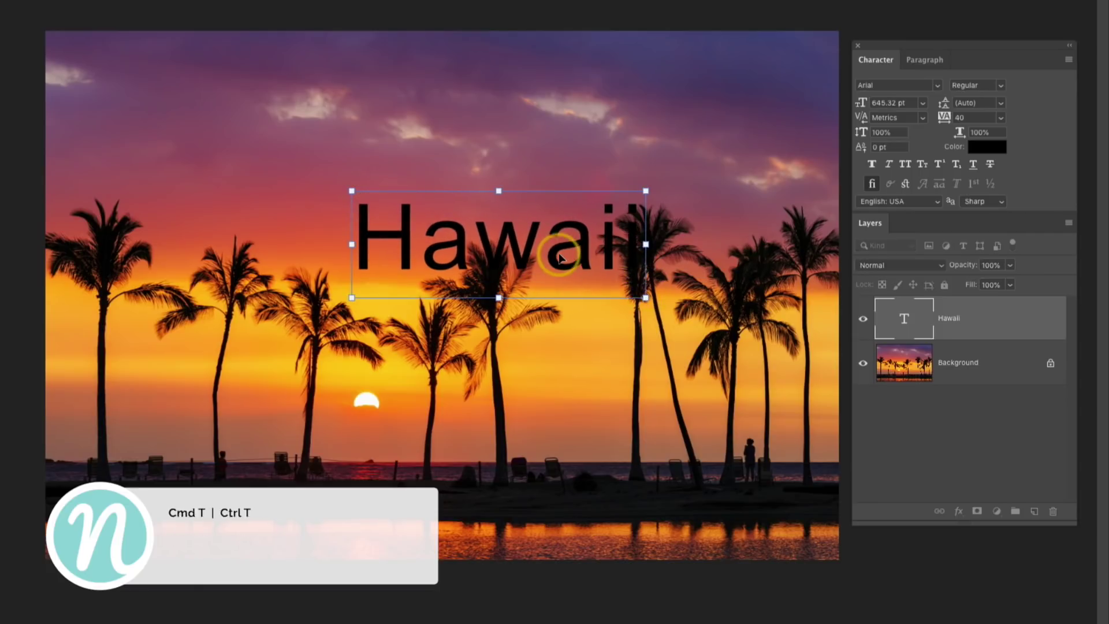
drag(559, 257, 450, 215)
key(Return)
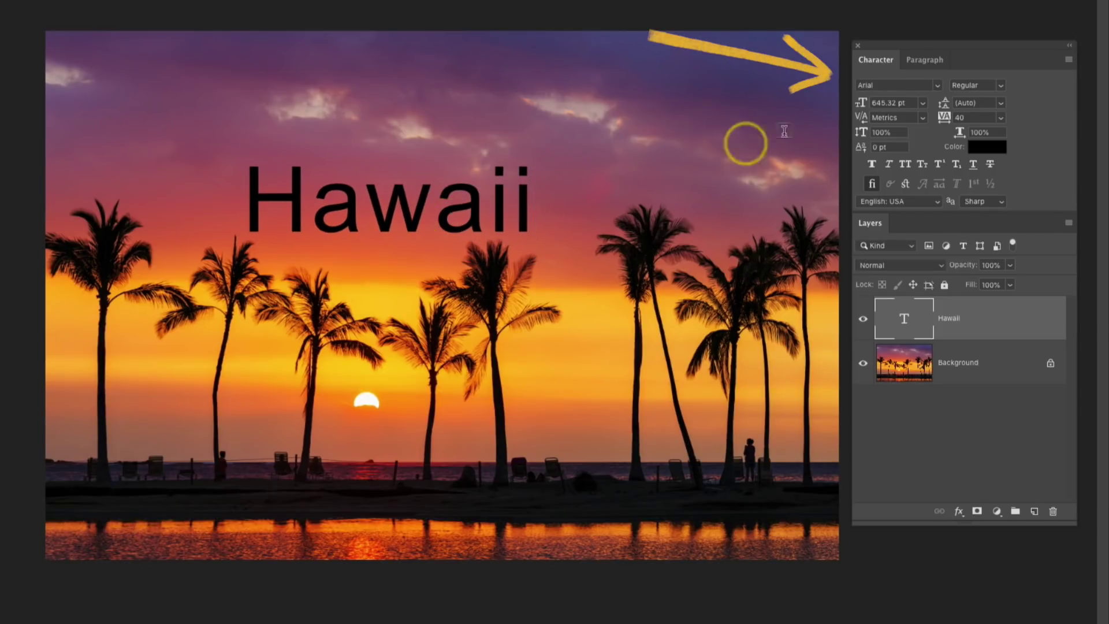
Step: Change the Hawaii text's font to A Love of Thunder
click(937, 86)
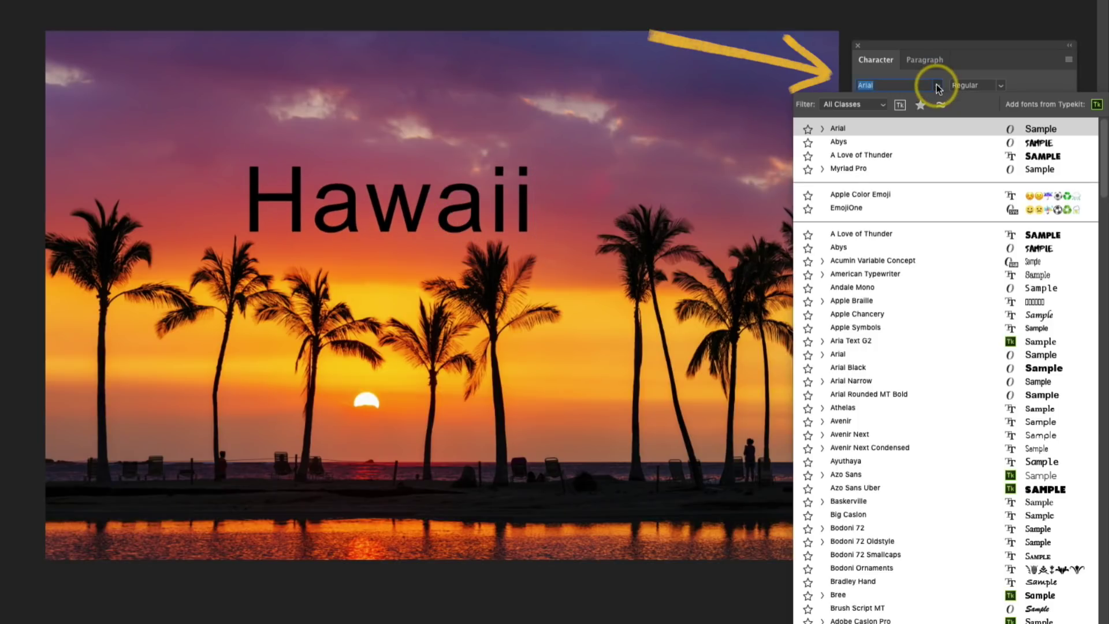
click(902, 154)
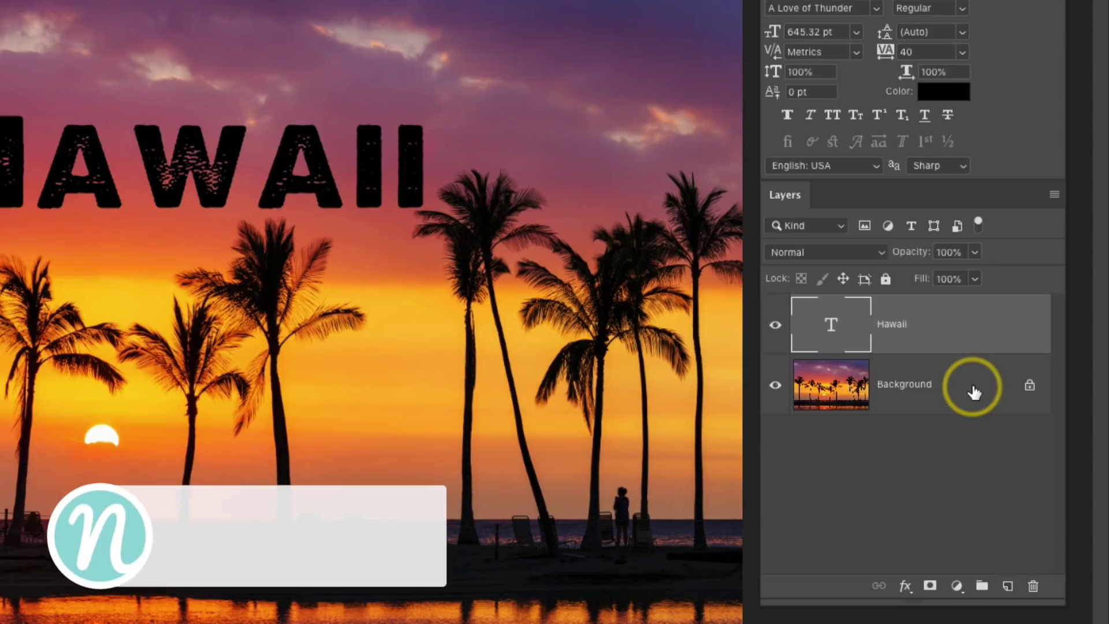
Step: Unlock the photo as Layer 0, move it above Hawaii, and clip it to the text
click(1029, 387)
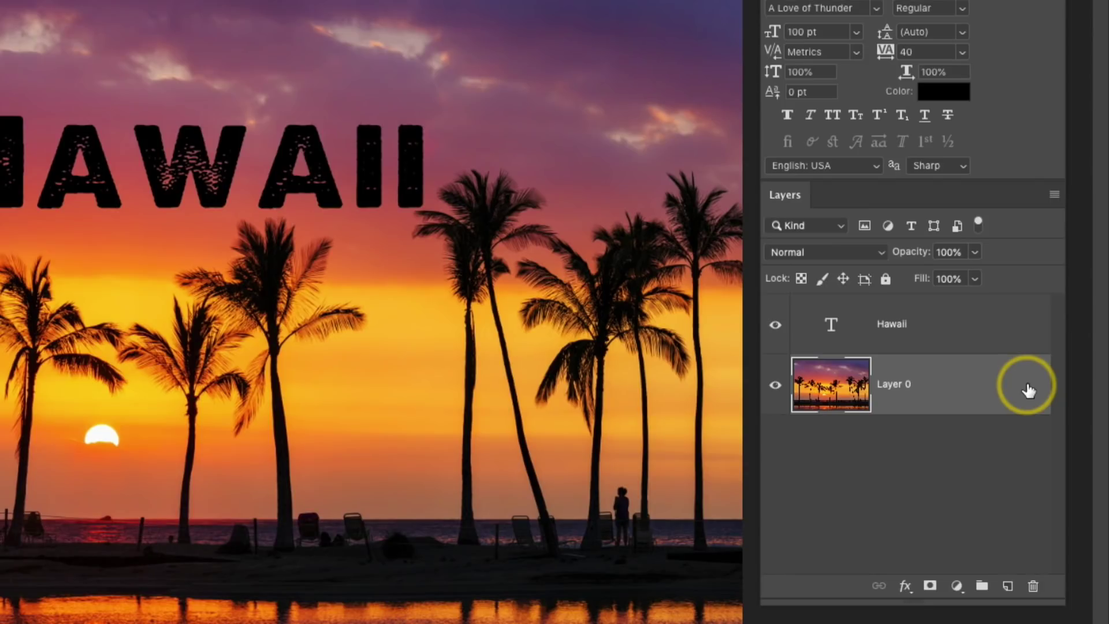
drag(1029, 388, 963, 312)
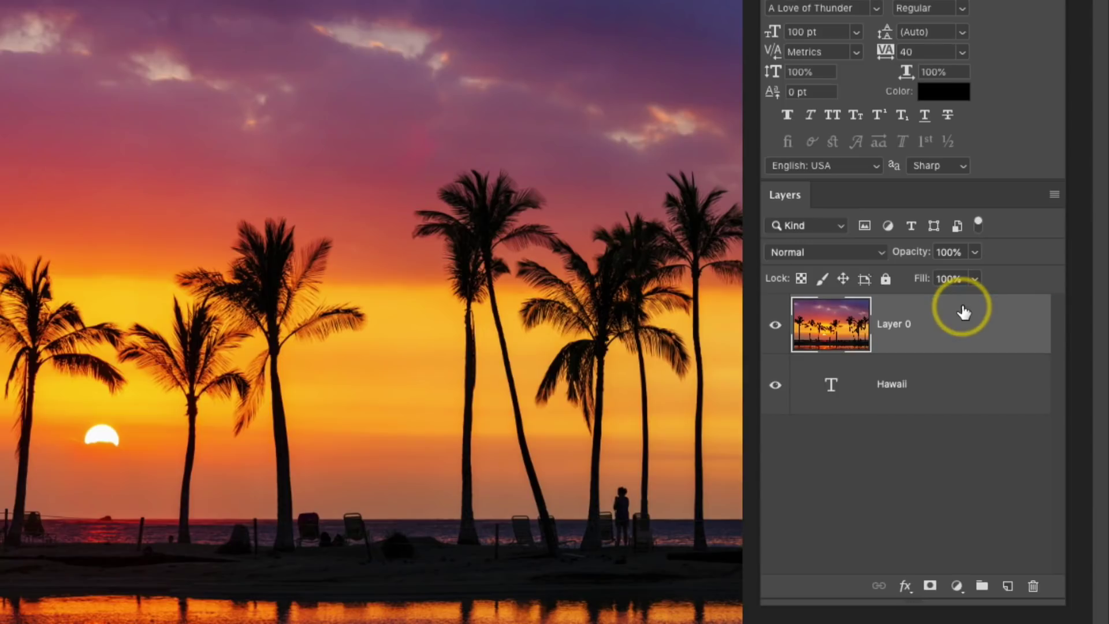
alt+click(975, 349)
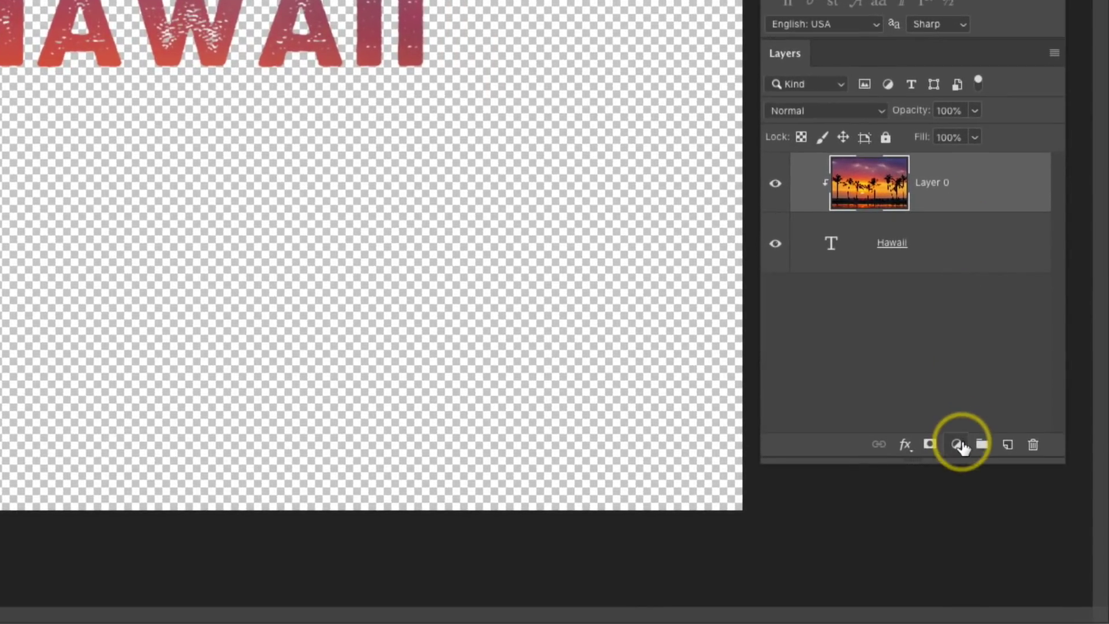
Step: Add a teal #4195aa Solid Color fill layer and place it below Hawaii
click(958, 444)
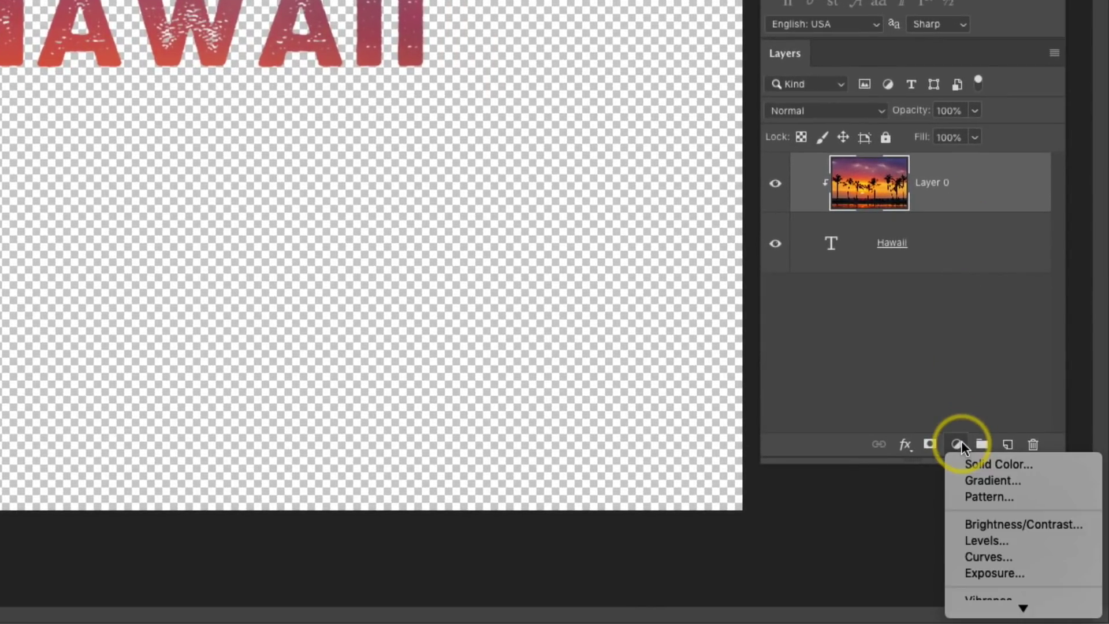
click(997, 465)
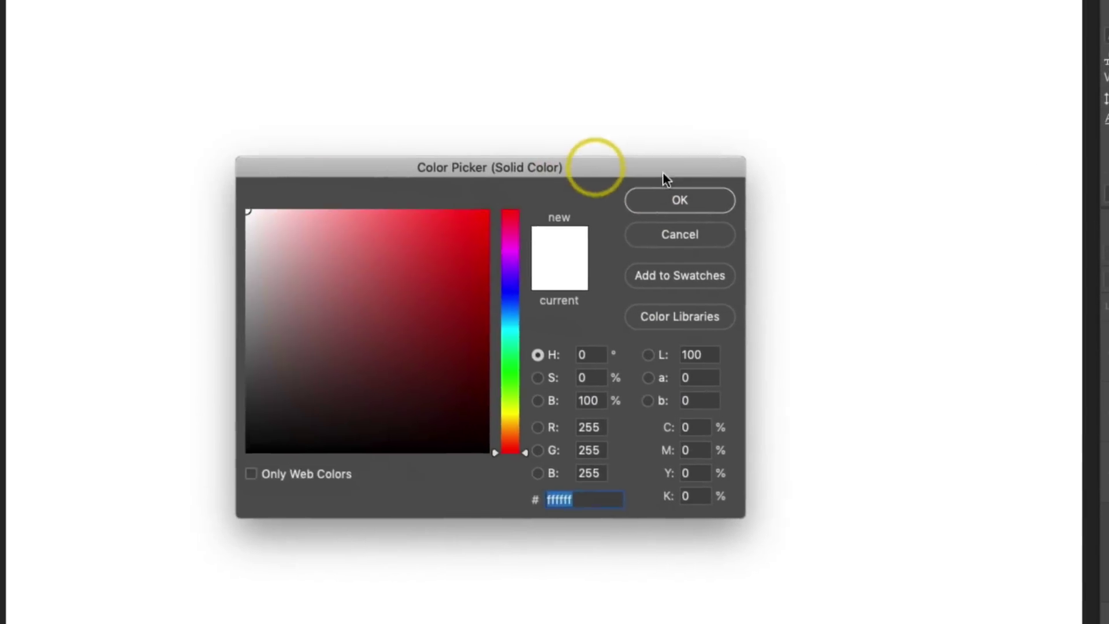
drag(663, 173, 729, 177)
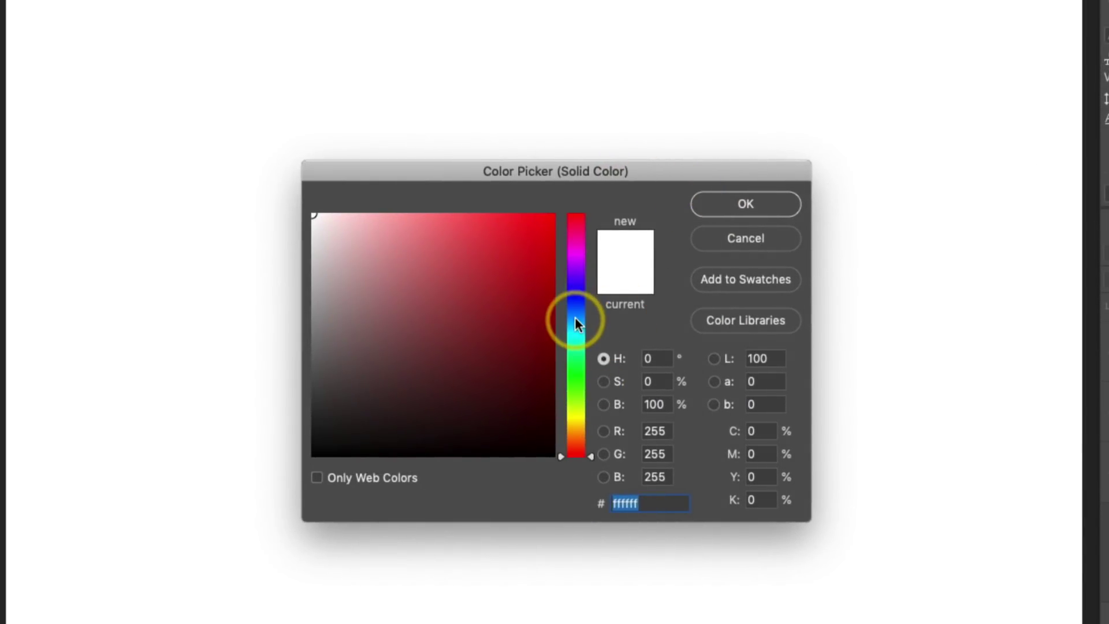
drag(575, 318, 578, 322)
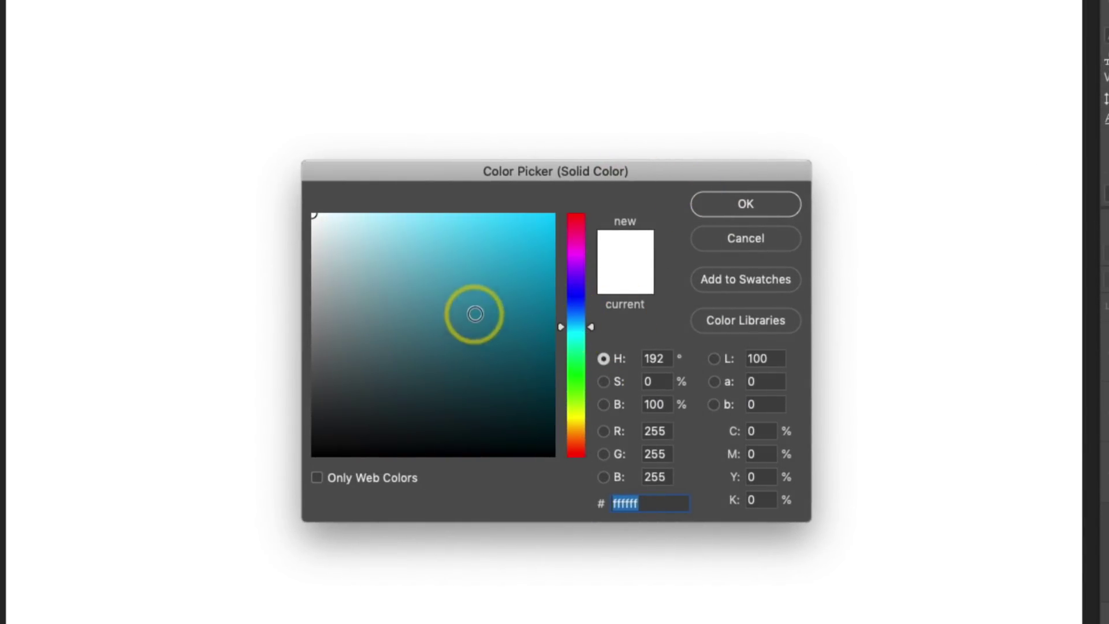
click(475, 313)
drag(475, 313, 462, 294)
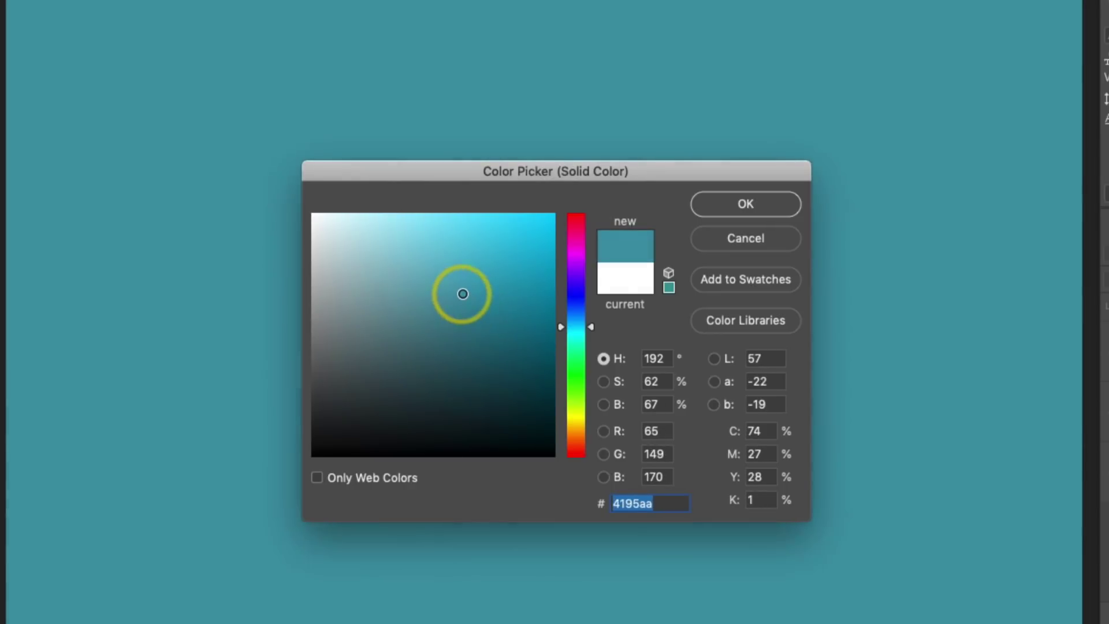
click(741, 205)
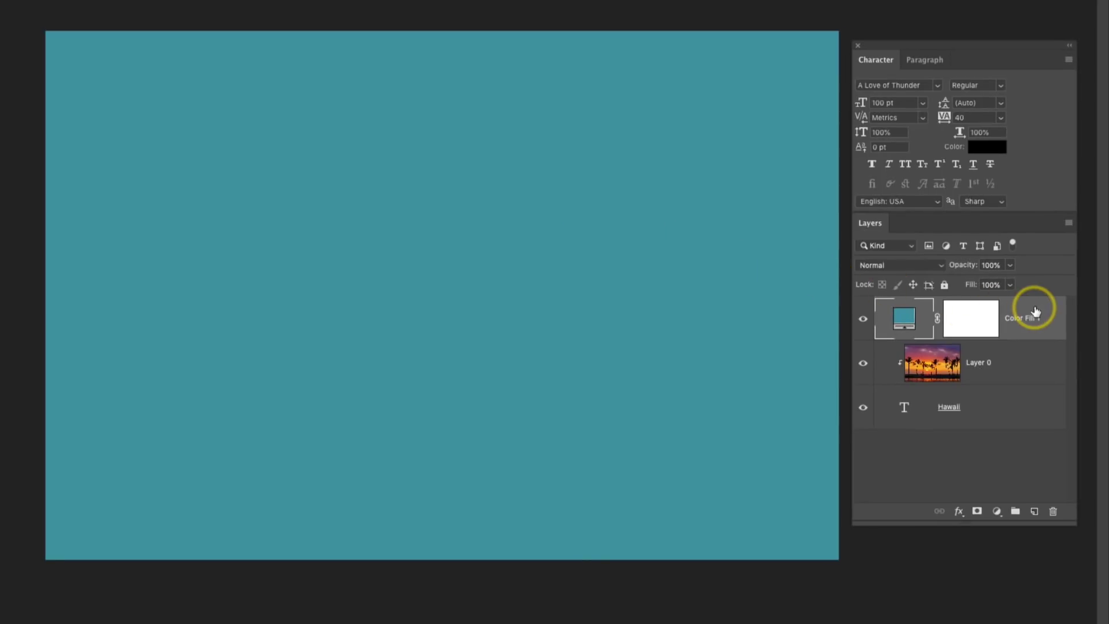
drag(1035, 311, 1035, 414)
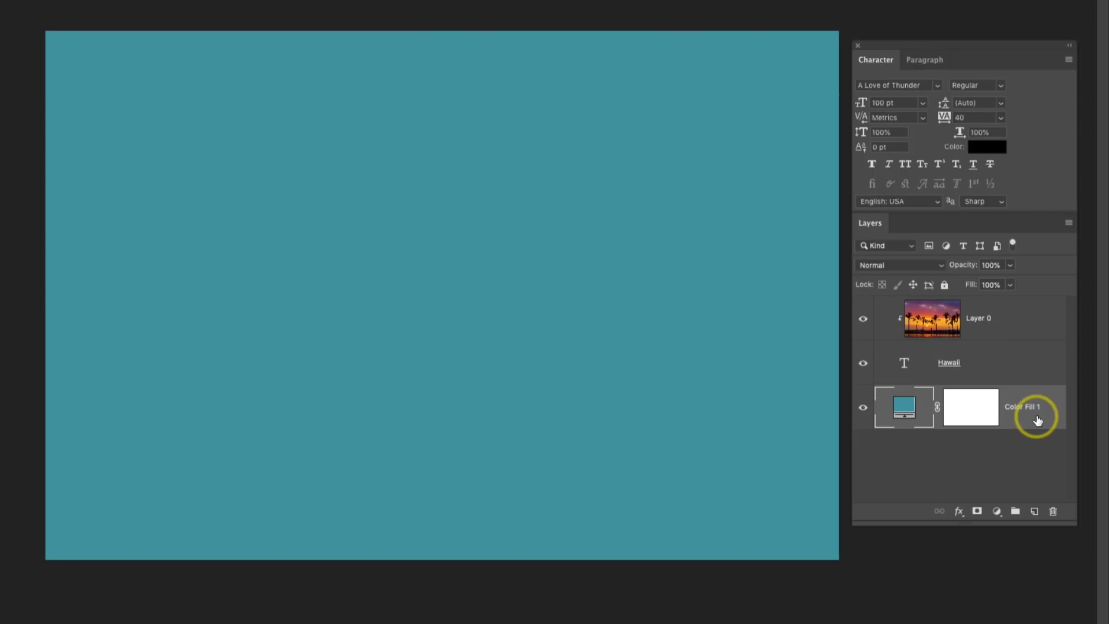
Step: Scale the HAWAII text layer up to 1205.73 pt and centre it on the canvas
click(1011, 368)
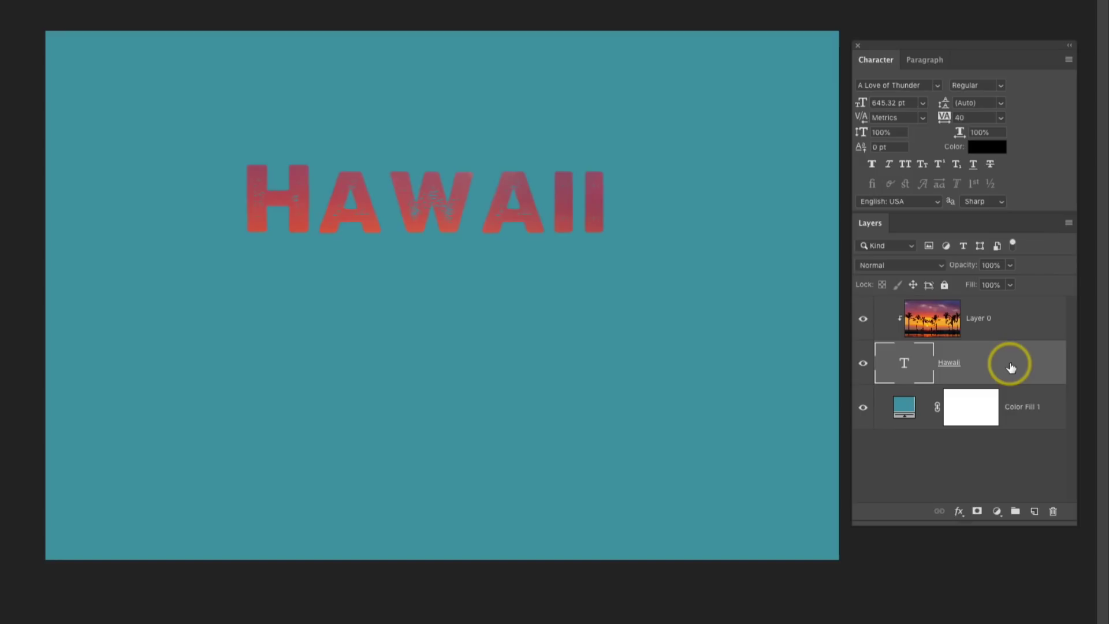
key(ctrl+t)
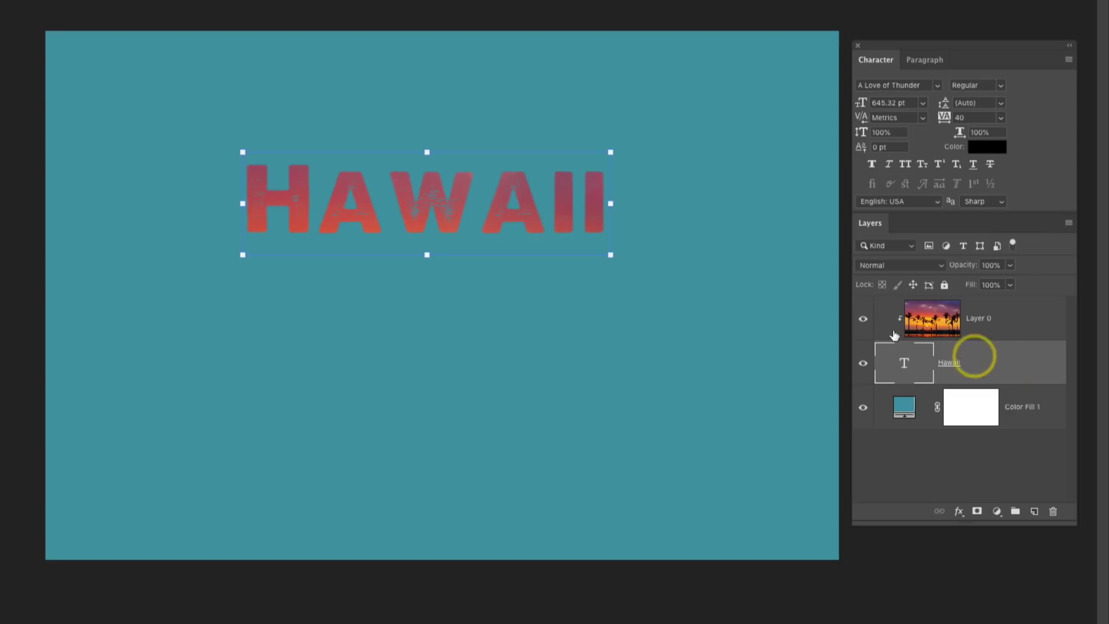
drag(614, 257, 811, 357)
drag(242, 313, 130, 344)
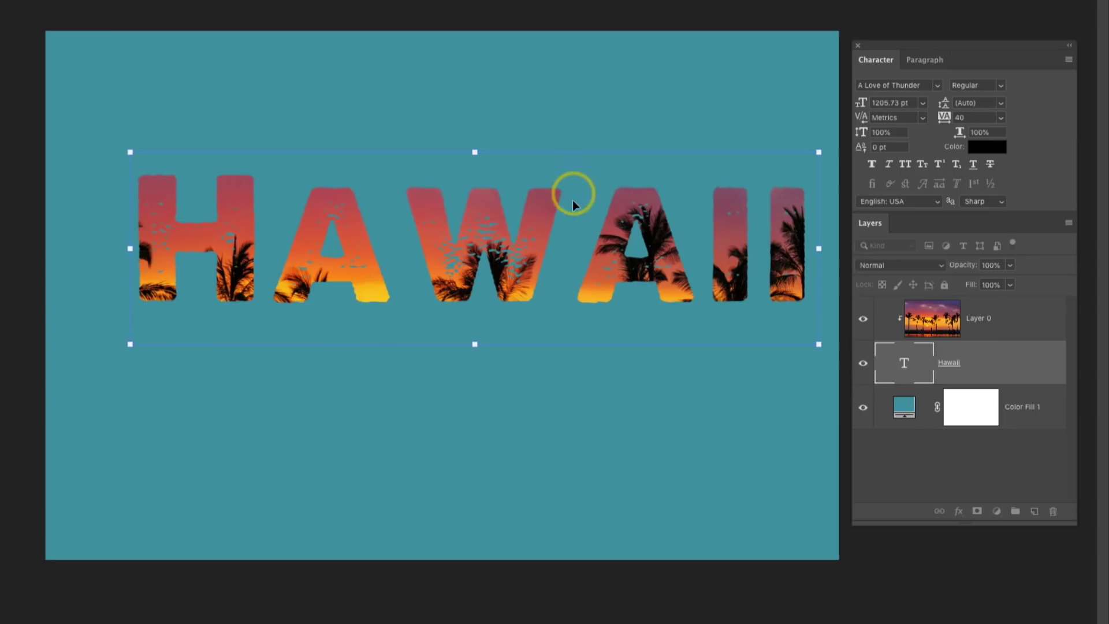
drag(571, 200, 544, 244)
key(Return)
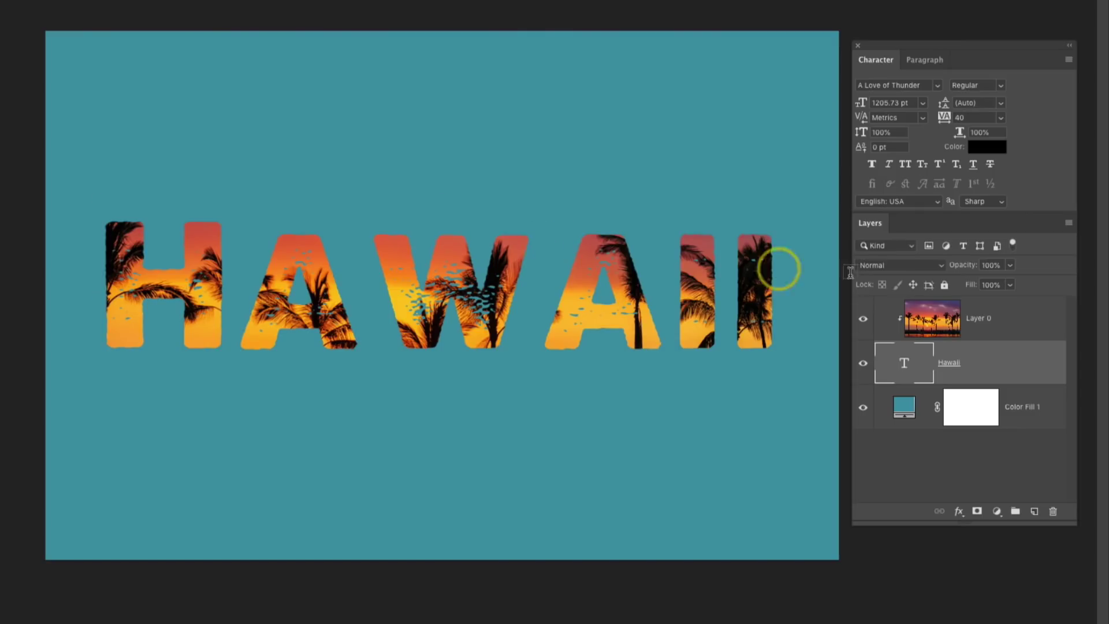
Step: Enable Drop Shadow and Bevel & Emboss in the Hawaii layer's Layer Style
double_click(1019, 362)
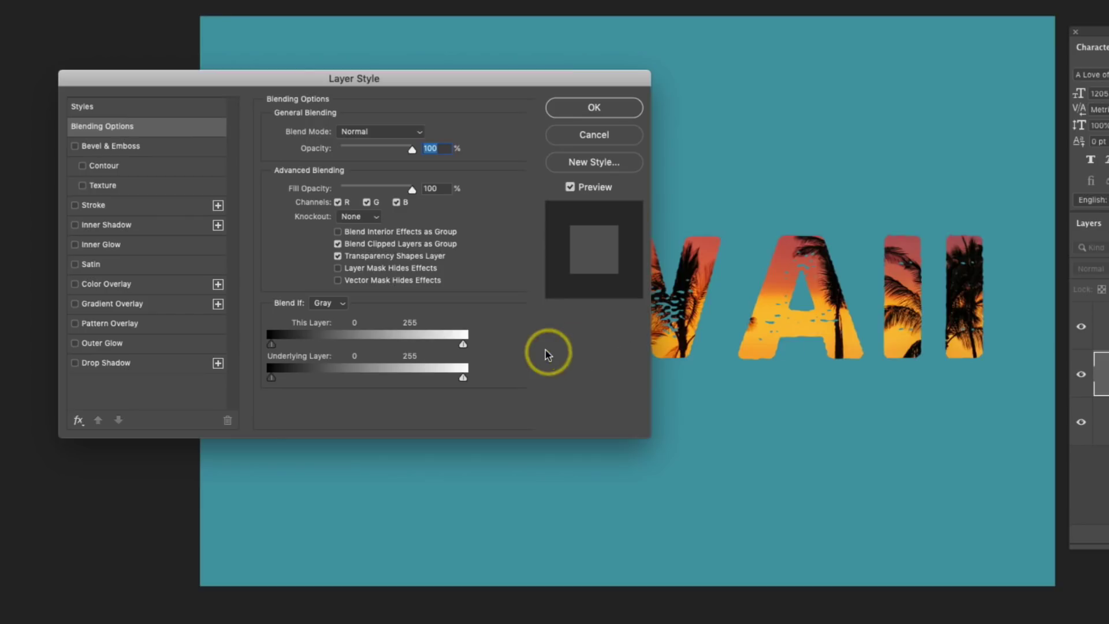
click(90, 366)
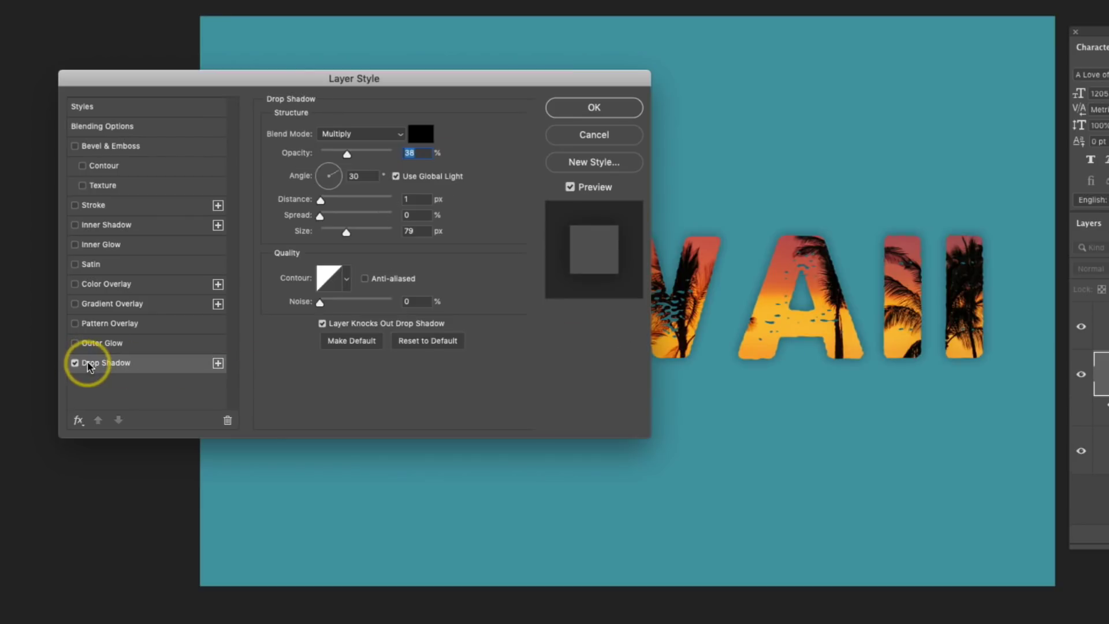
click(99, 148)
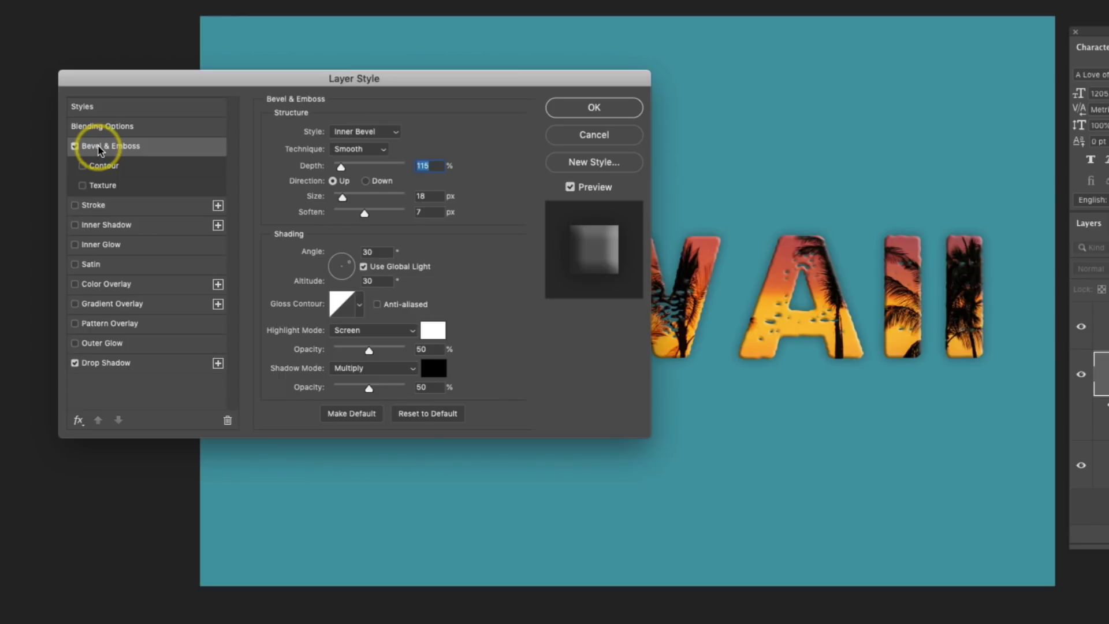
click(584, 106)
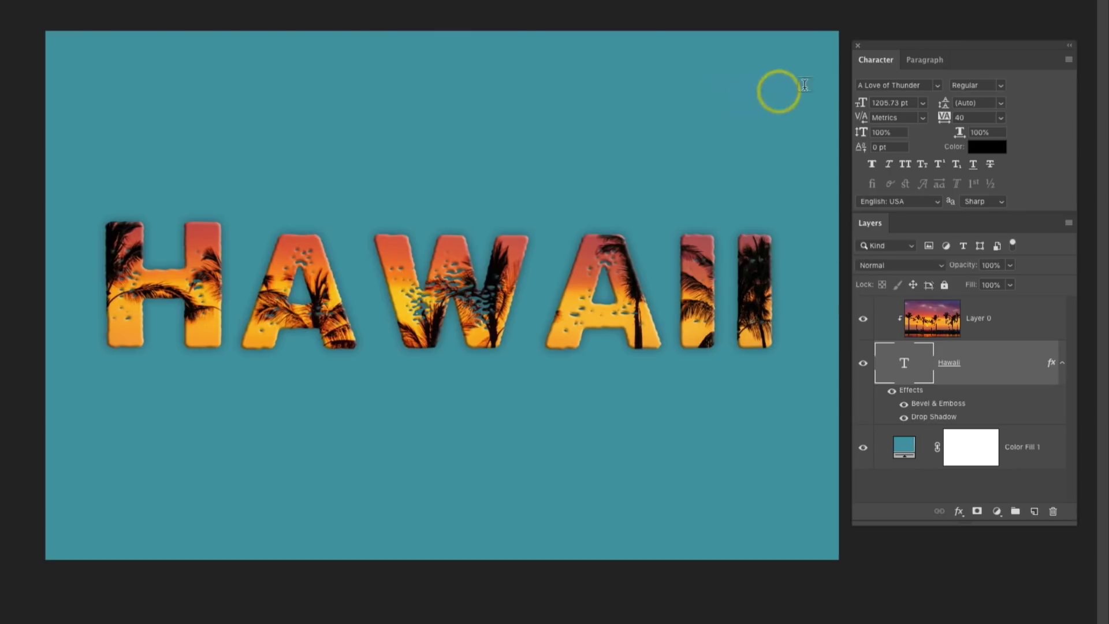
Step: Switch HAWAII to the Abys font and scale it up to 1616.11 pt, moved higher
click(938, 85)
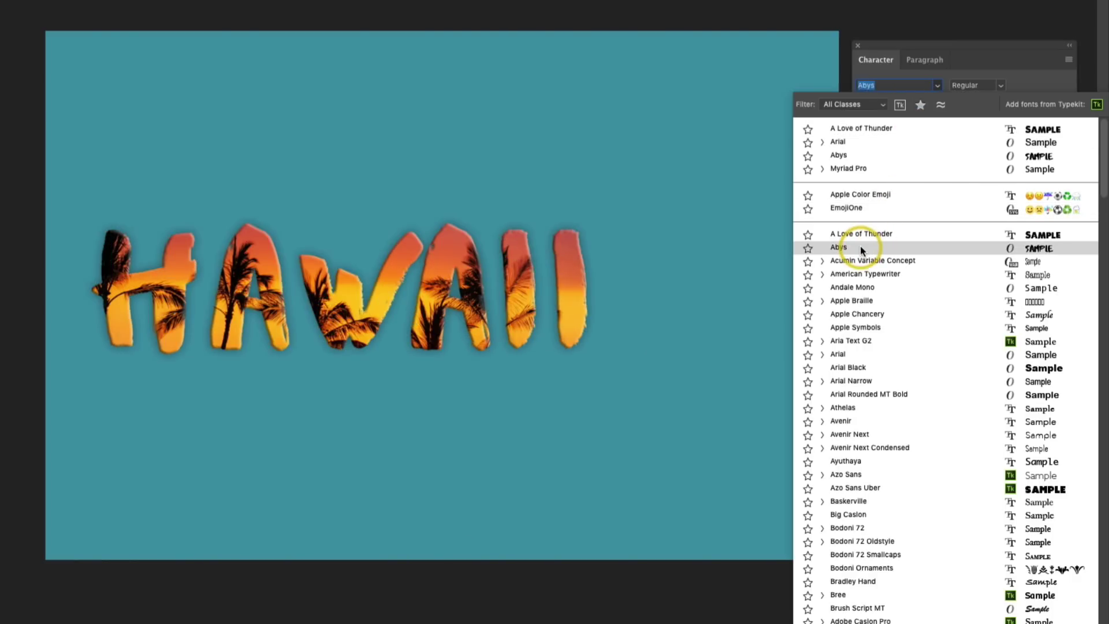
click(860, 248)
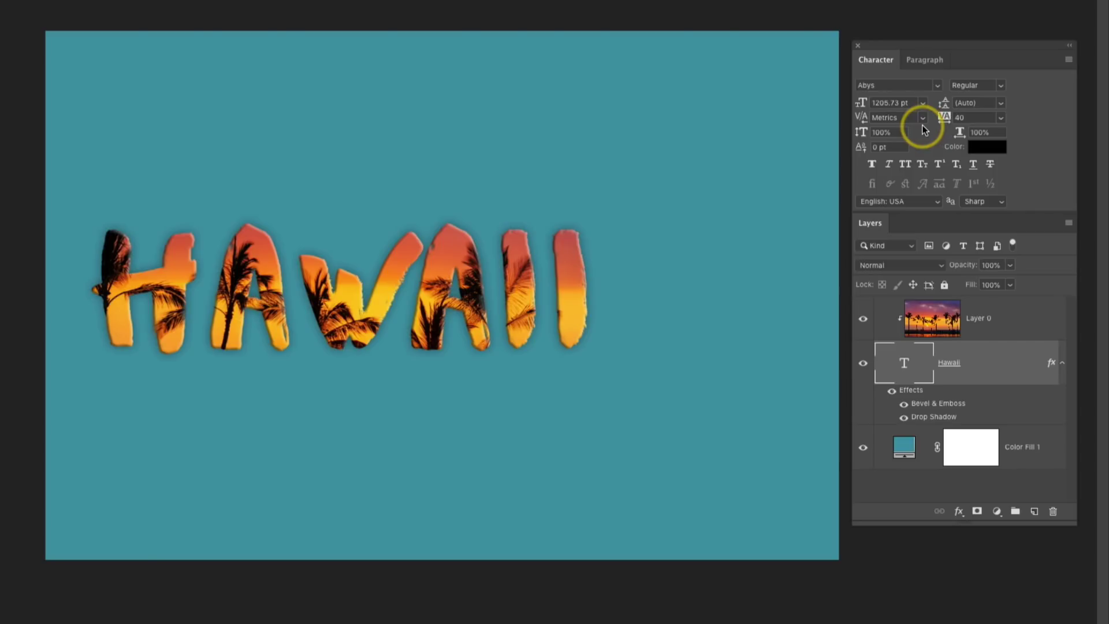
key(ctrl+t)
drag(631, 379, 781, 424)
drag(552, 332, 558, 295)
key(Return)
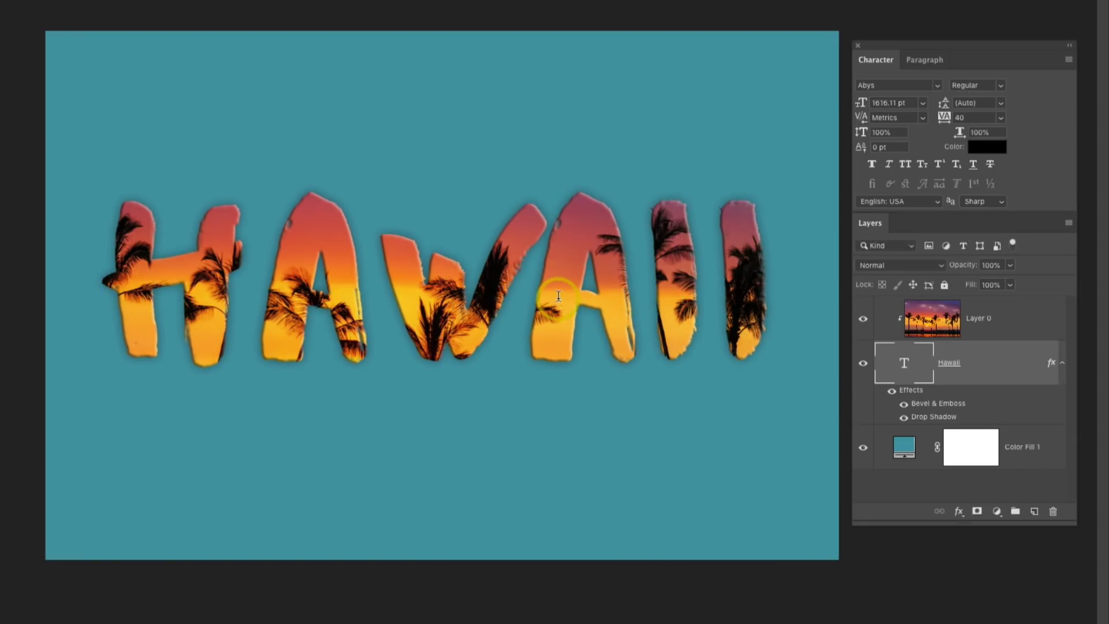
click(527, 290)
key(ctrl+a)
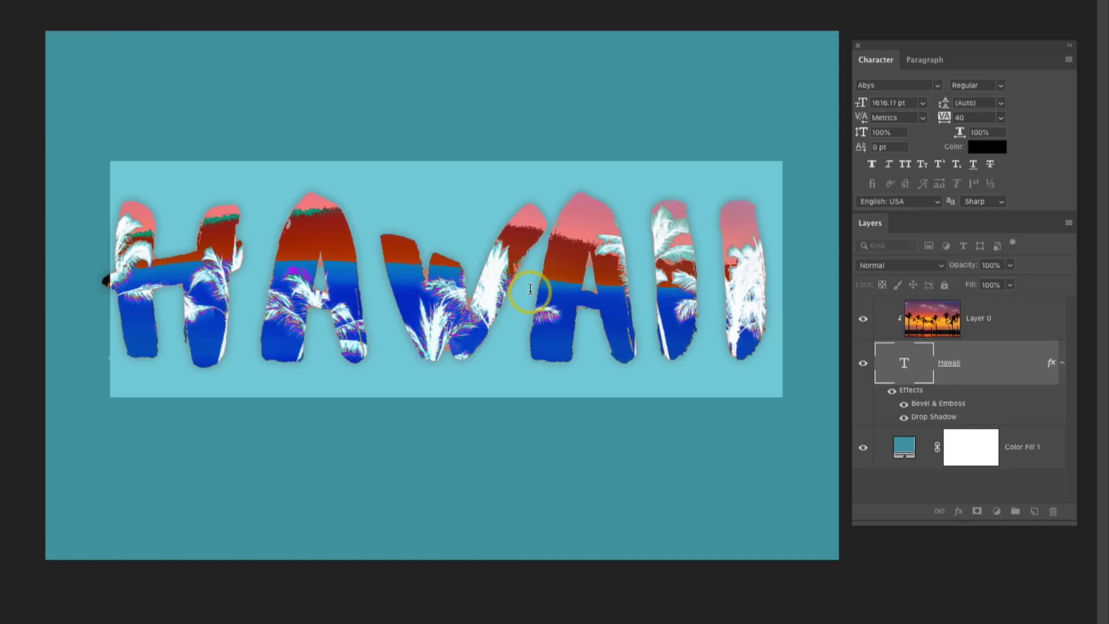
text(BEACH)
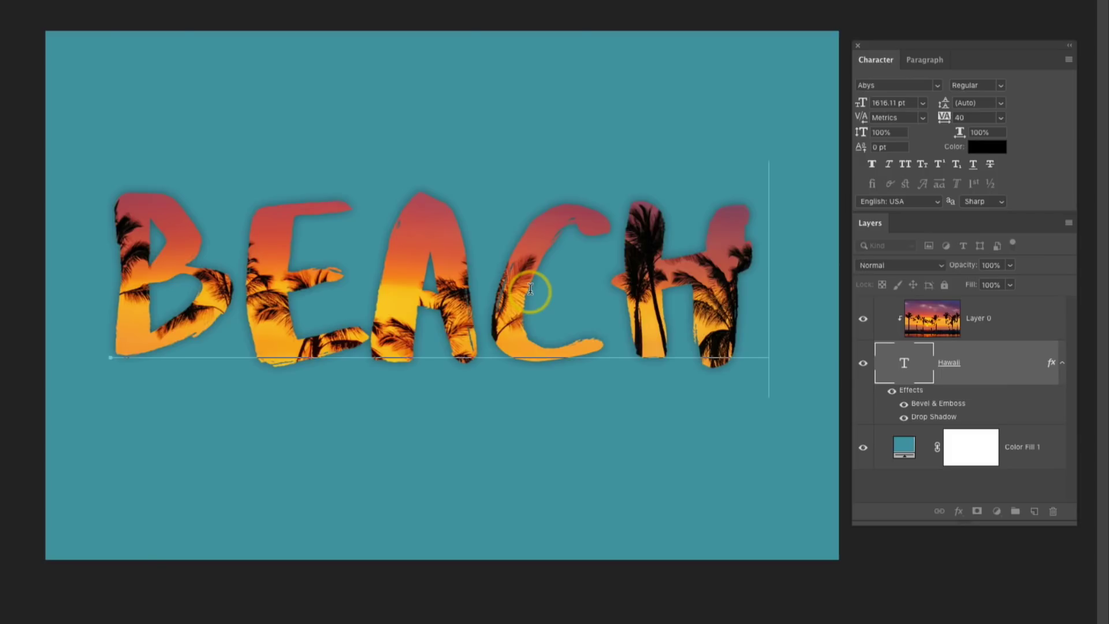
key(ctrl+Return)
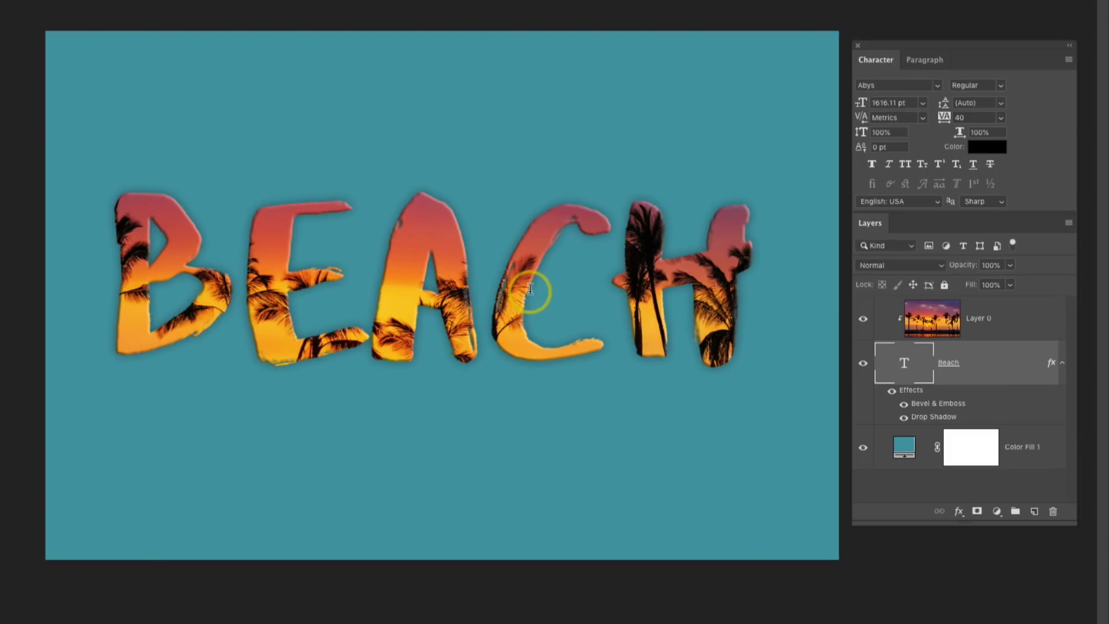
key(ctrl+z)
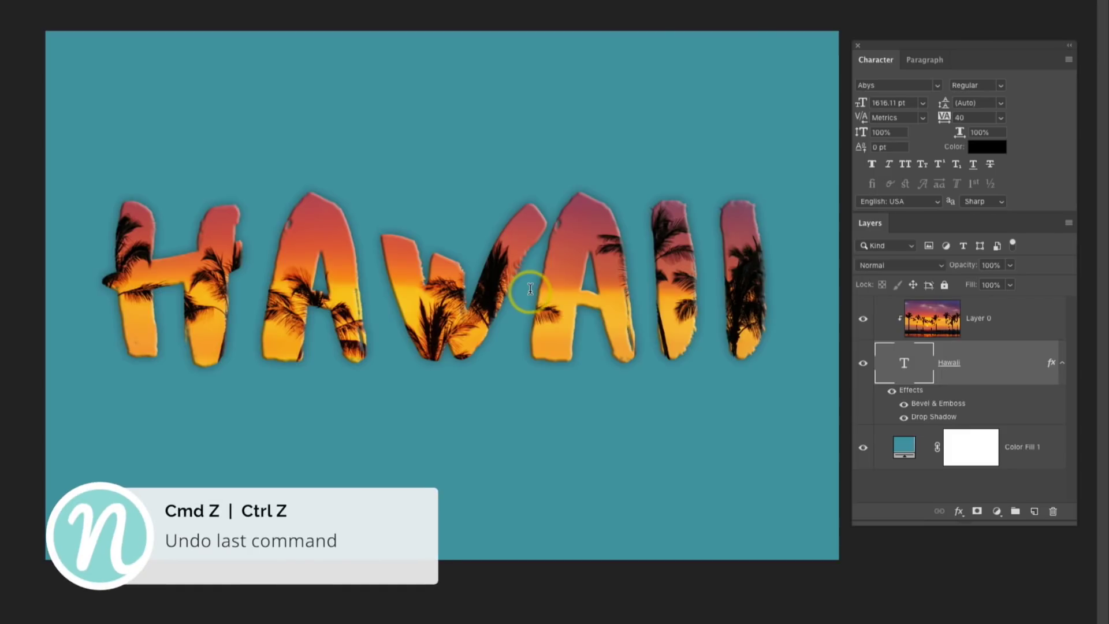
click(1001, 318)
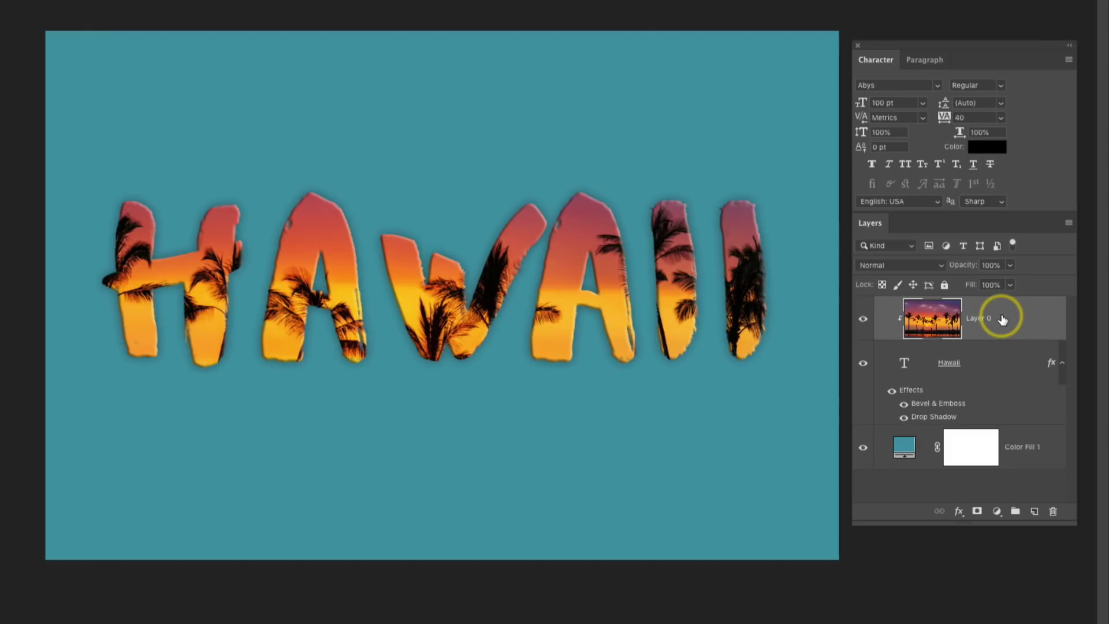
Step: Drag the clipped sunset photo upward so palm silhouettes sit inside each letter
key(v)
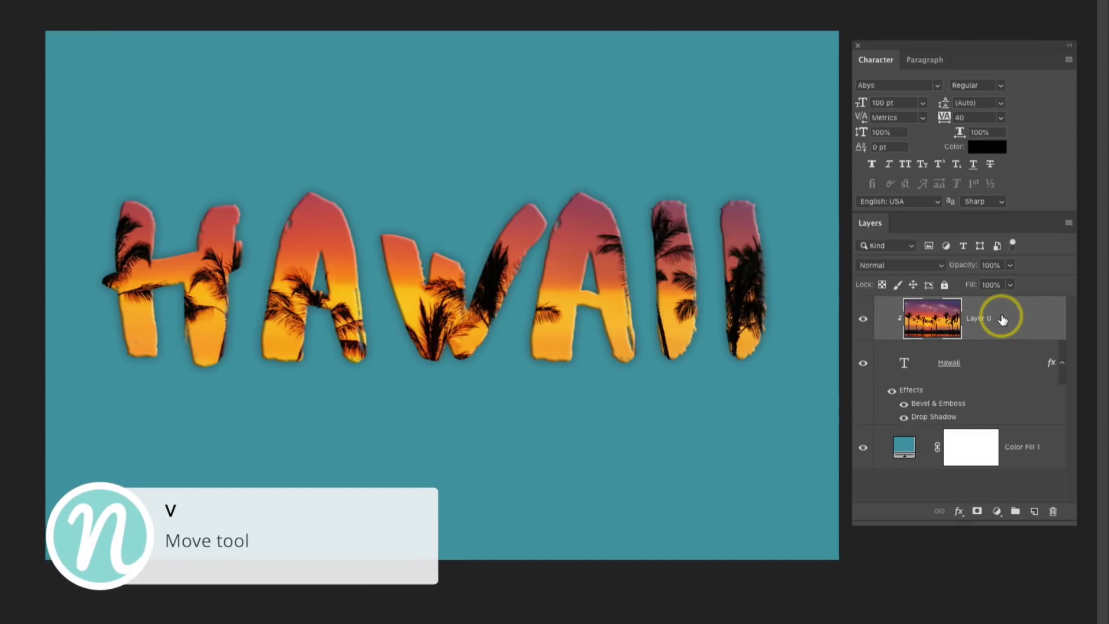
drag(629, 300, 608, 230)
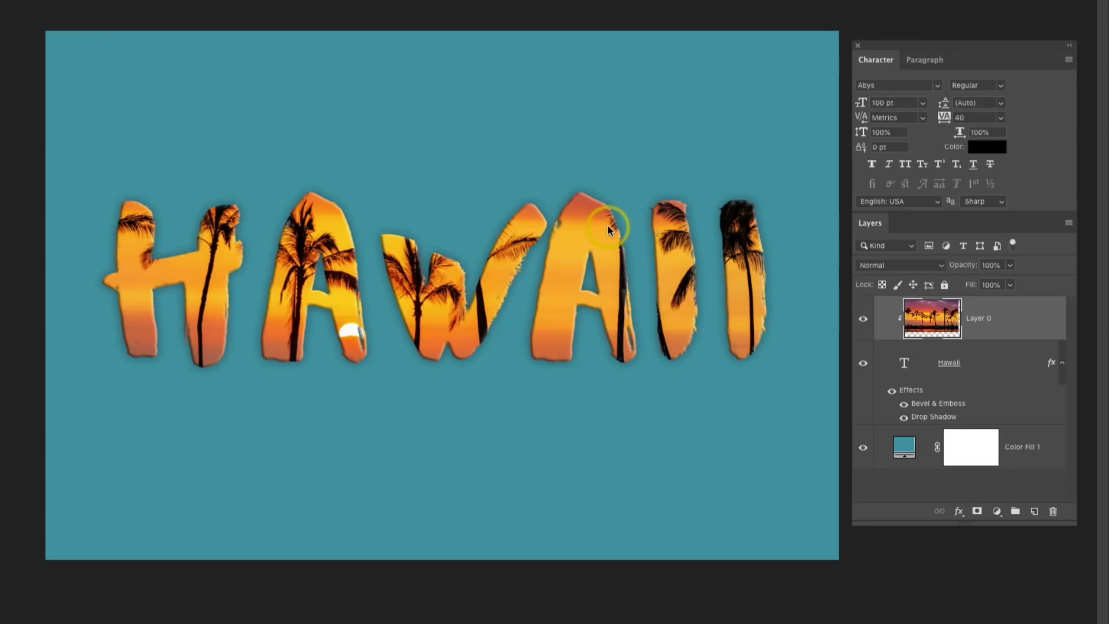